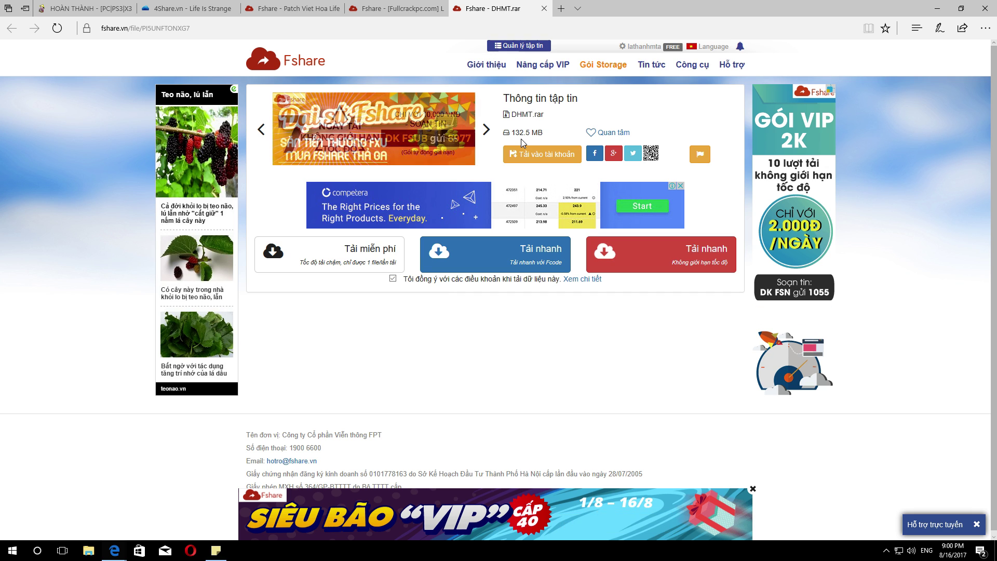
- View Fshare's 12.7 GB Life Is Strange PROPHET ISO page, highlight its file name, then minimize Edge
left_click(391, 9)
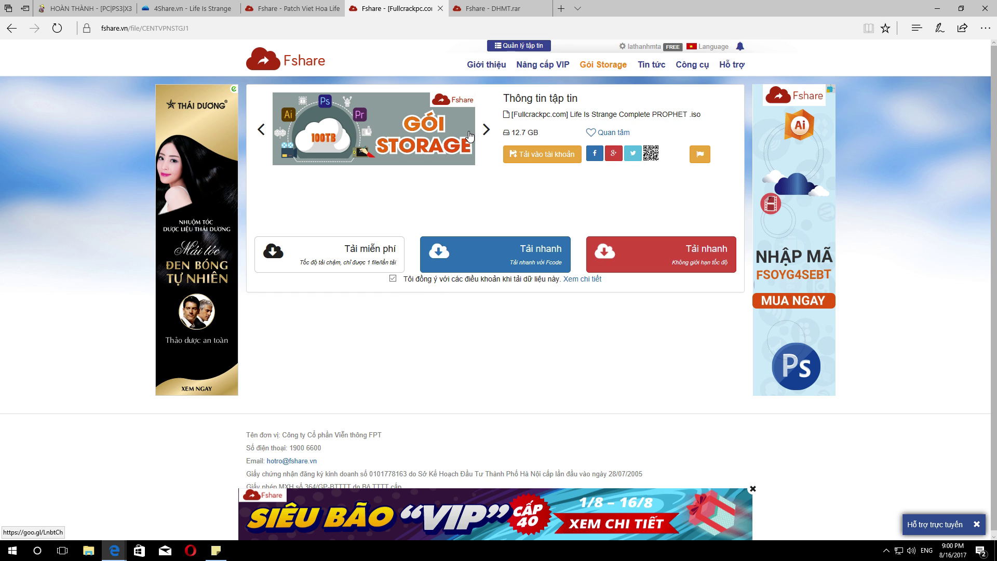
double_click(566, 115)
left_click_drag(566, 115, 652, 114)
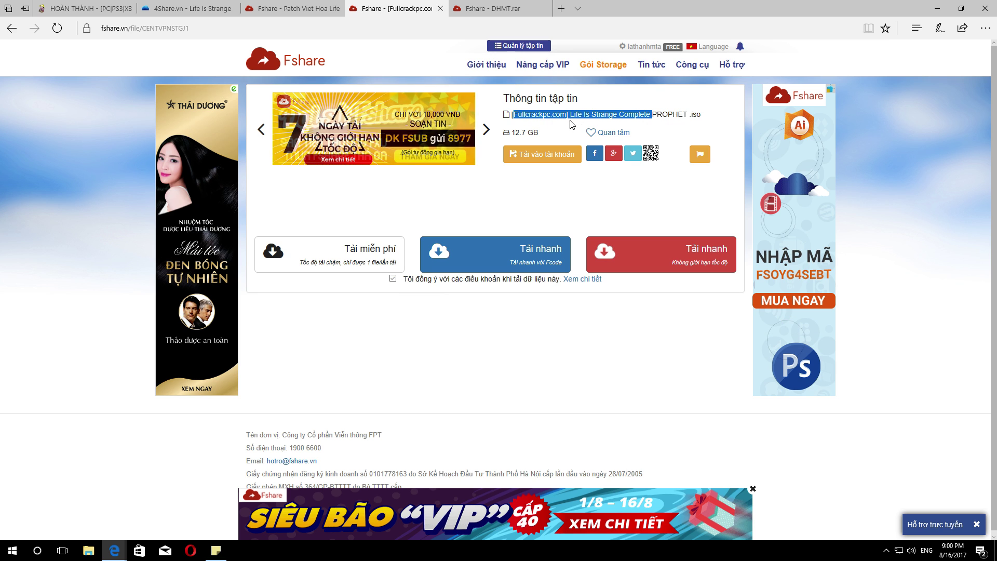
left_click(609, 114)
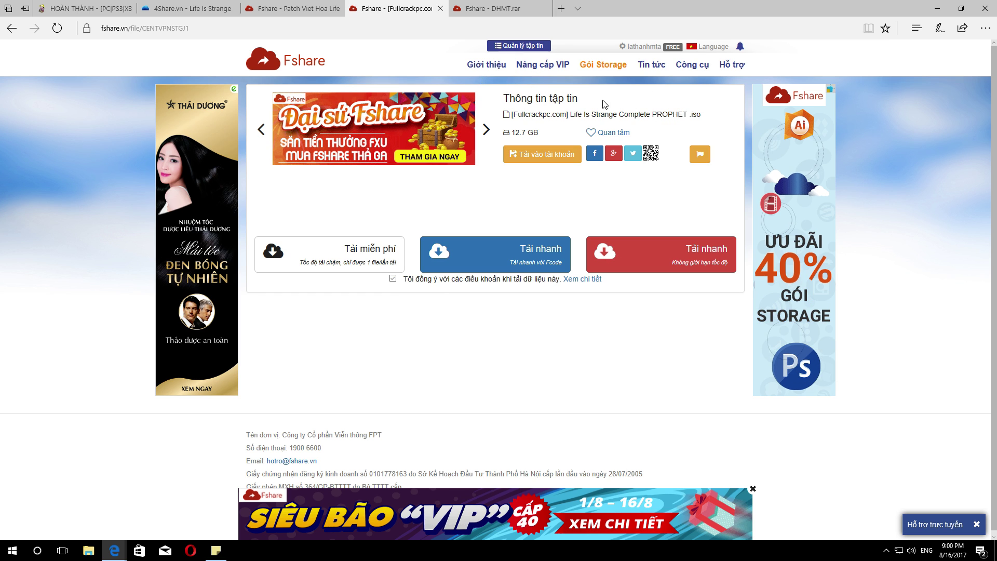
left_click(937, 7)
- Open Transcend (D:) from This PC and move the Explorer window aside to uncover desktop icons
double_click(19, 16)
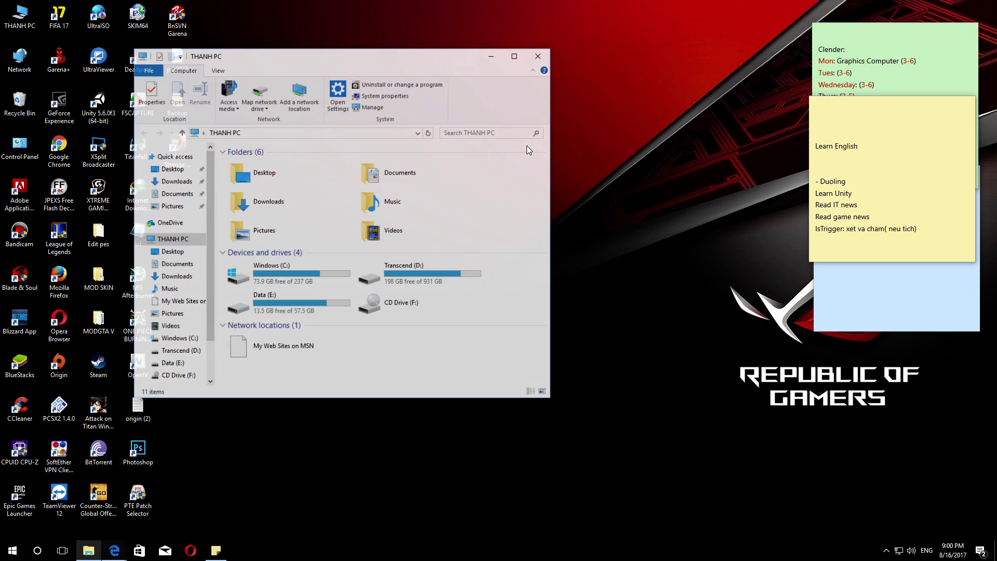
left_click(383, 265)
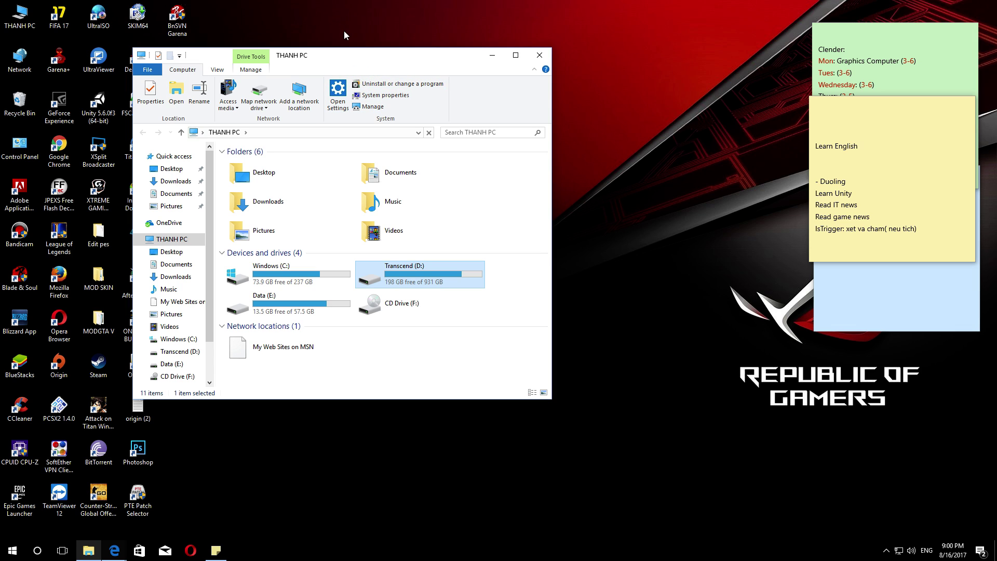
double_click(379, 274)
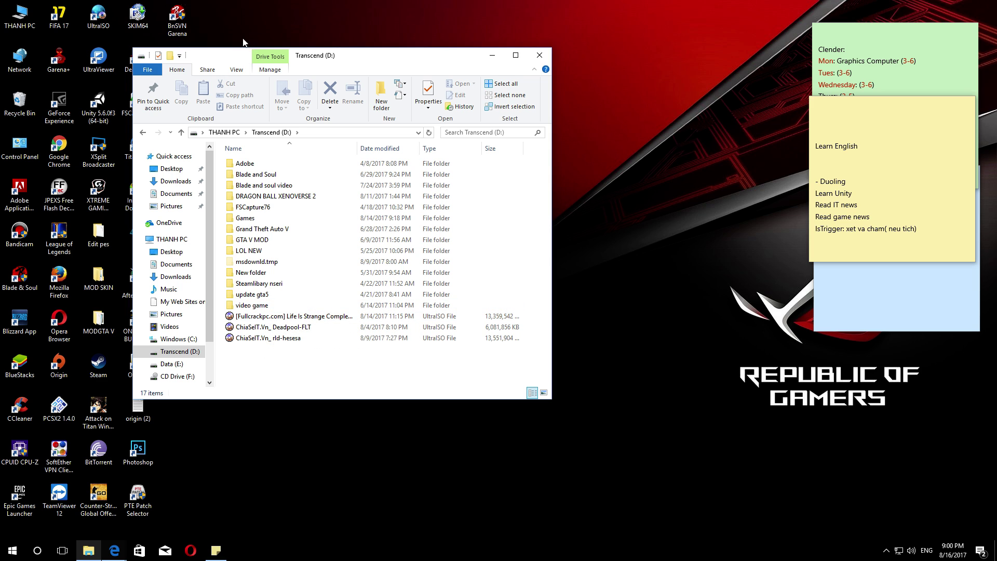
left_click_drag(215, 59, 268, 52)
left_click(92, 31)
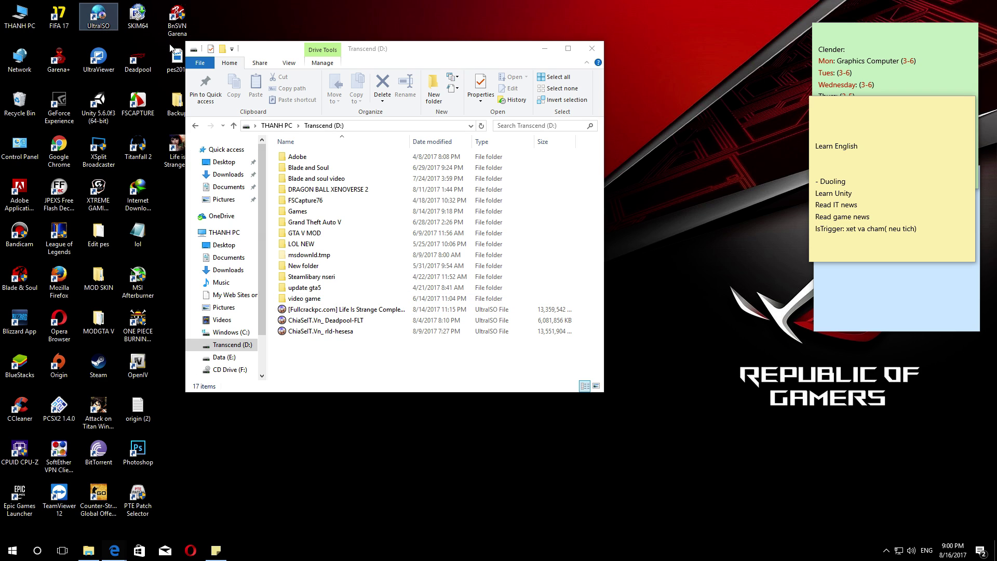
left_click_drag(277, 54, 305, 34)
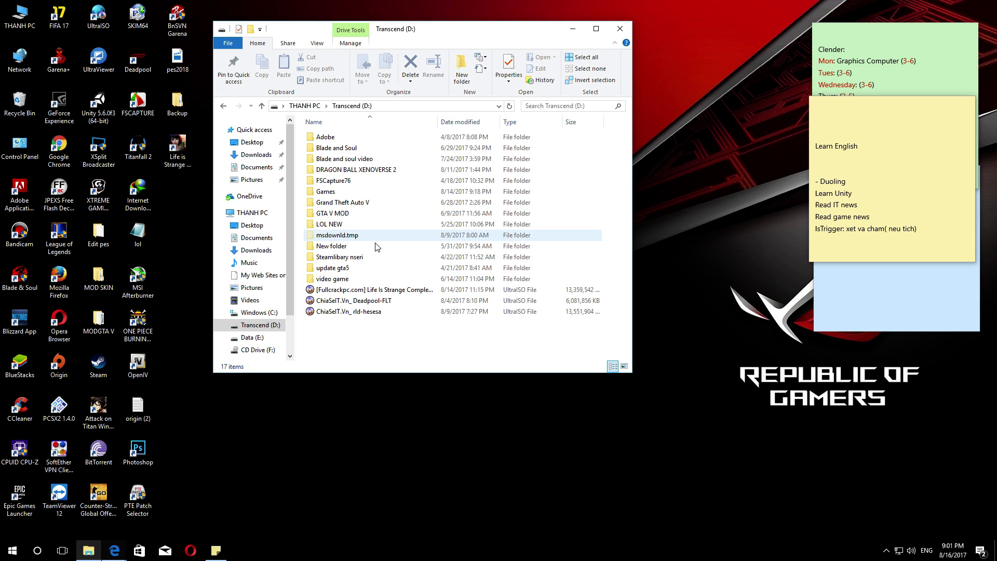
- Run UltraISO as a trial and choose D:\ Life Is Strange Complete PROPHET ISO for virtual drive F:
double_click(98, 15)
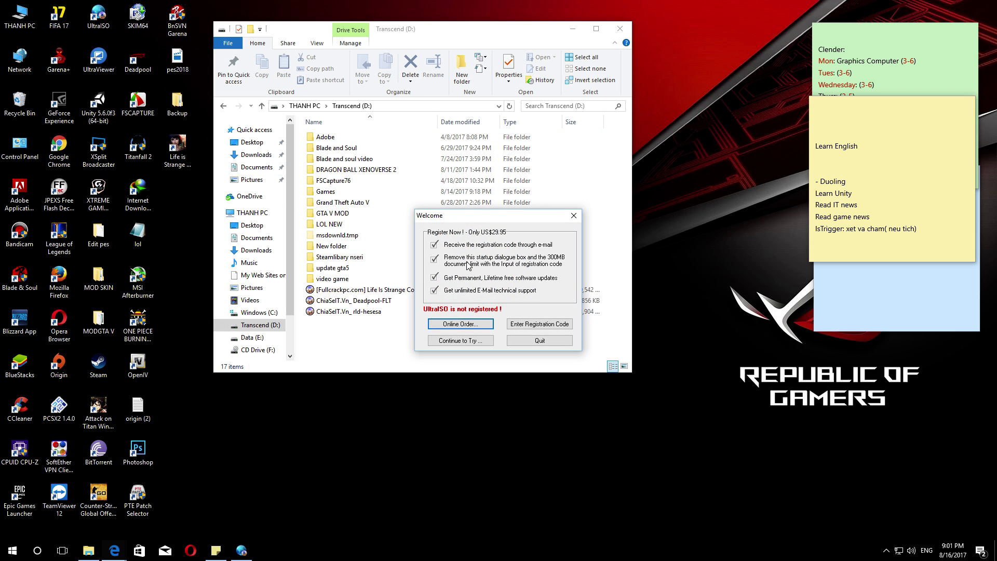
left_click(460, 340)
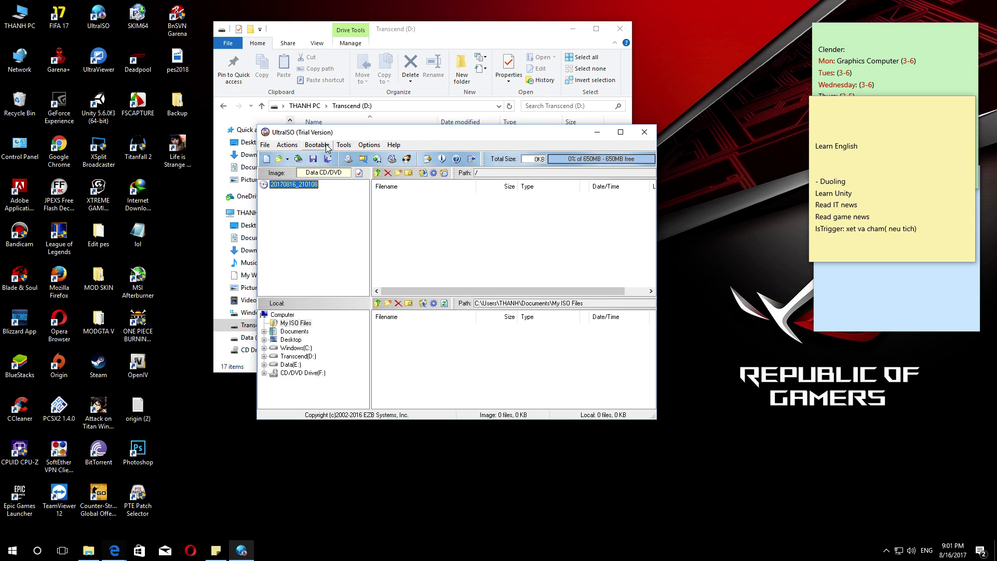
left_click(344, 145)
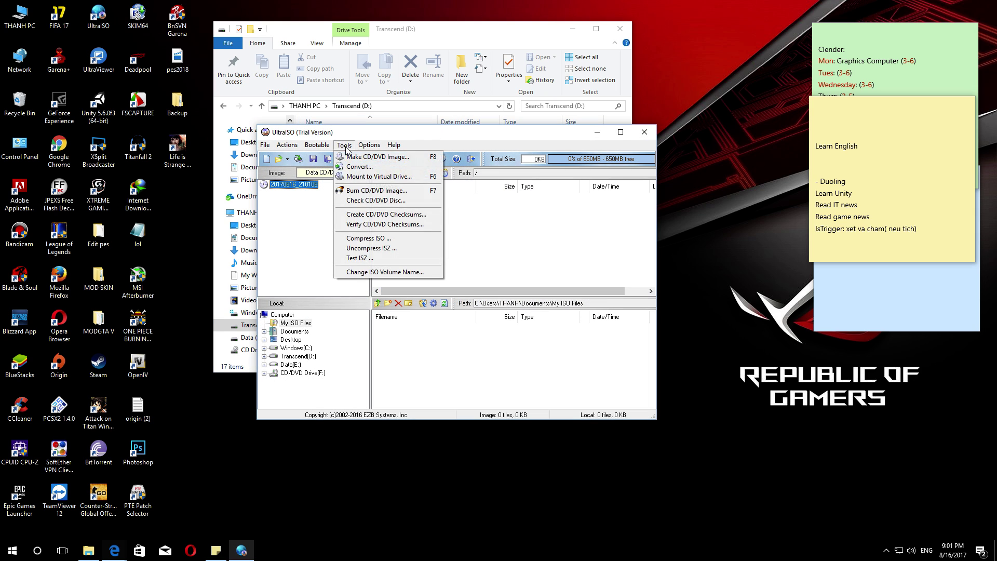
left_click(357, 177)
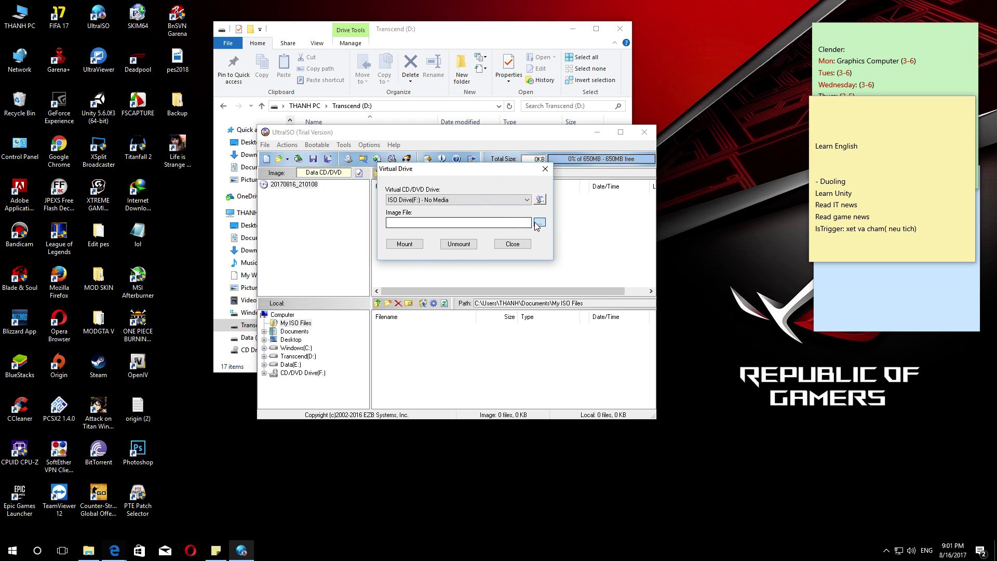
left_click(538, 223)
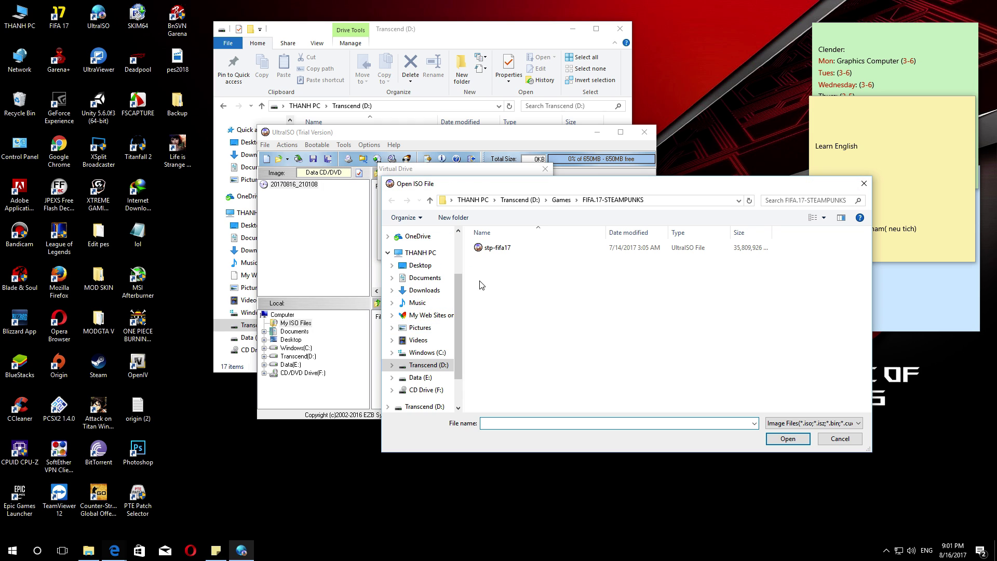
left_click(429, 365)
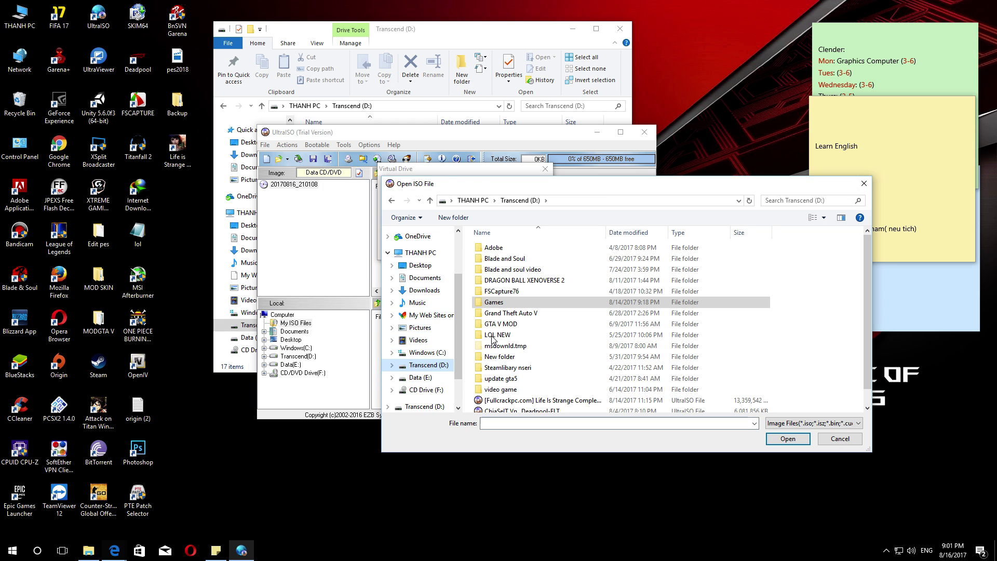
scroll(493, 340, "down", 1)
left_click(545, 385)
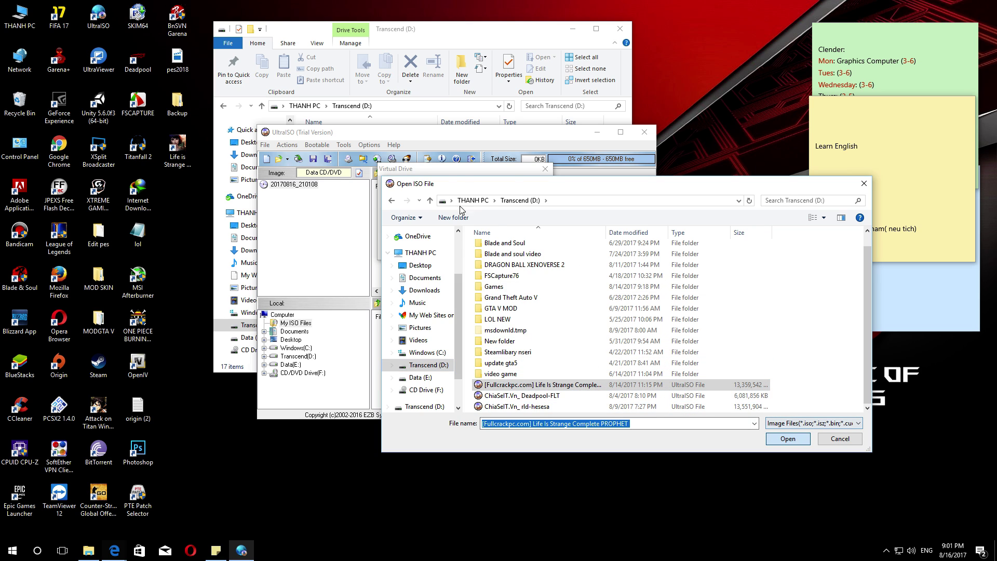
key("Return")
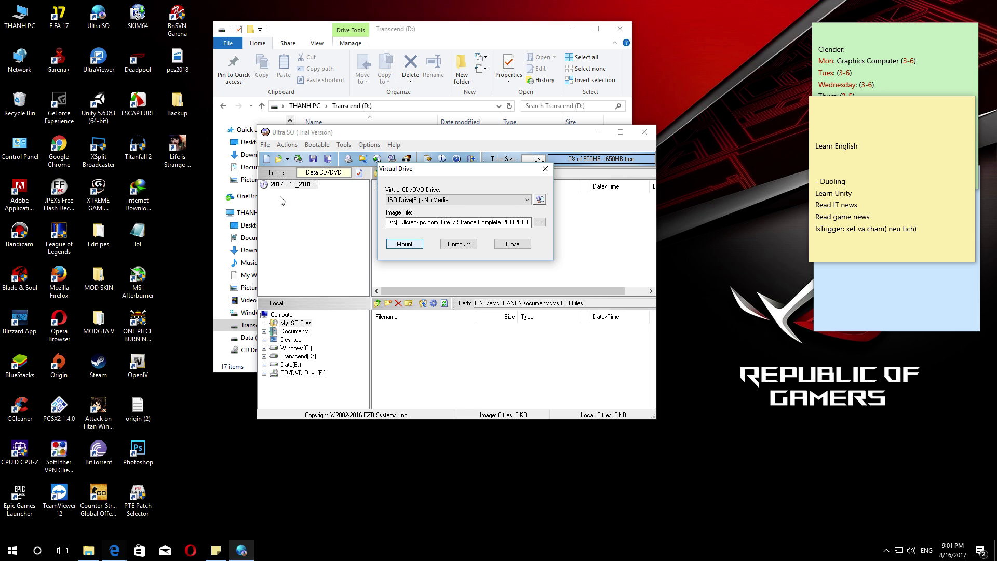
- Refresh the desktop, then open the mounted Life Is Strange disc on CD Drive (F:)
right_click(669, 58)
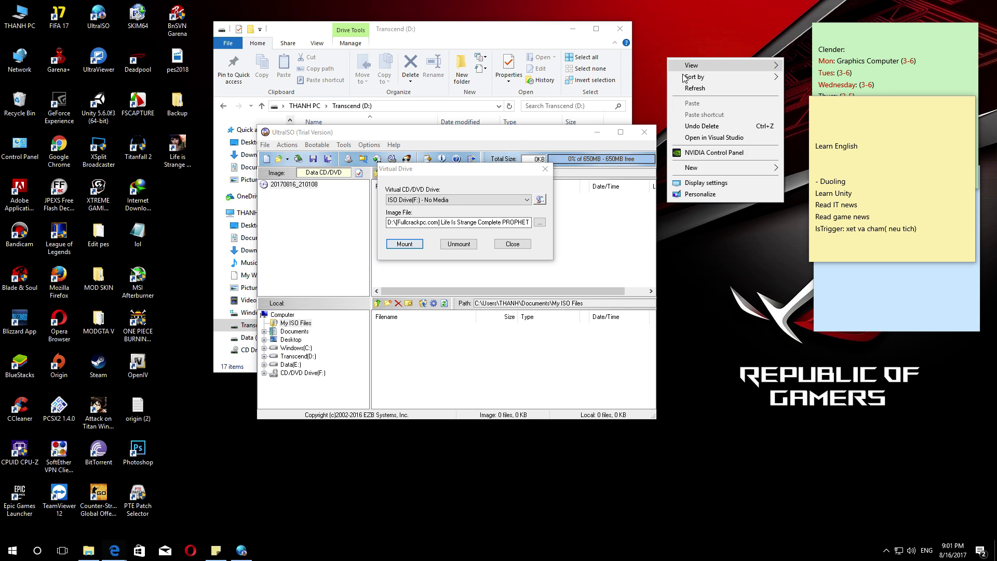
left_click(678, 92)
right_click(675, 70)
left_click(683, 101)
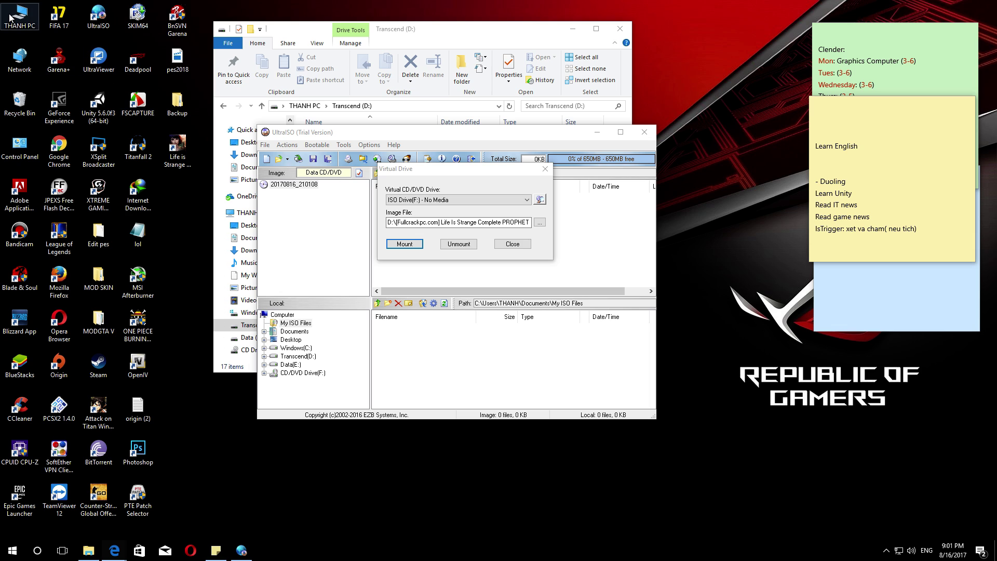
key("Return")
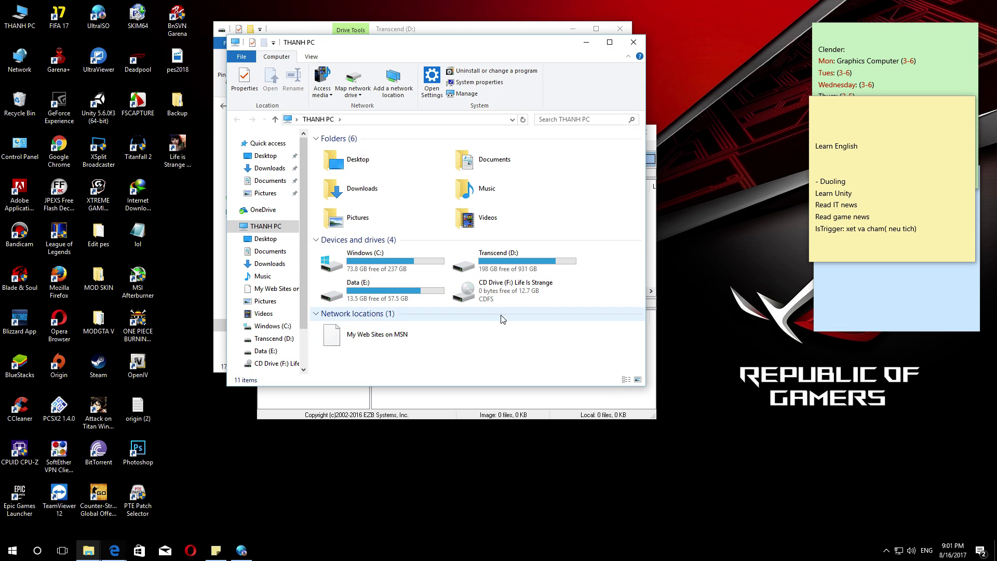
double_click(511, 290)
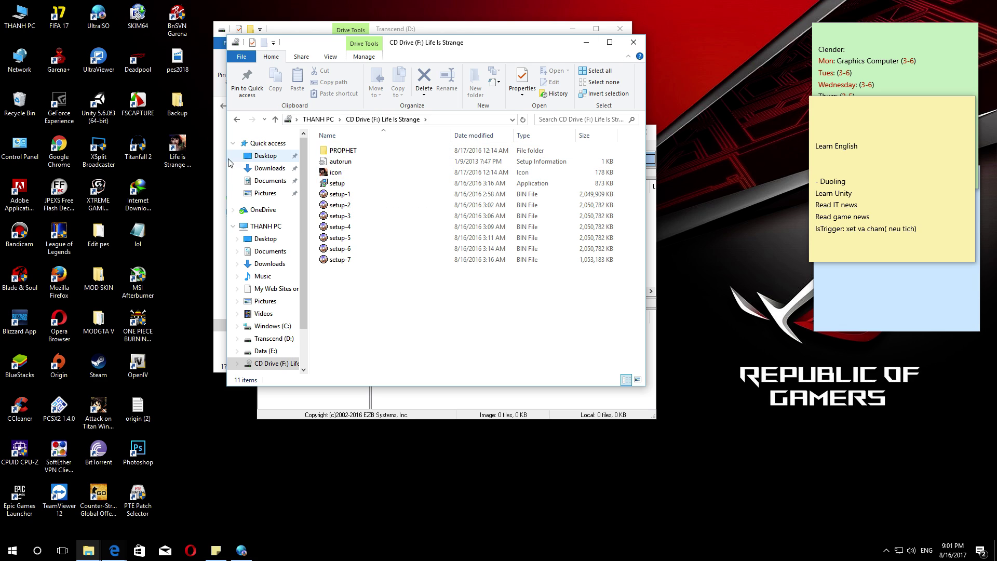
- Open the installed game's folder from the Life is Strange shortcut's properties
left_click(178, 146)
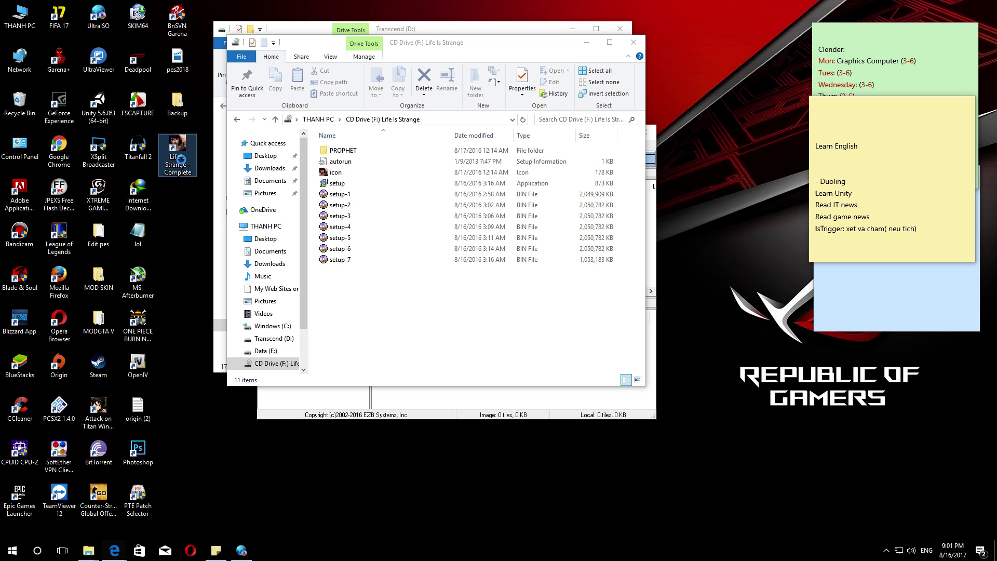
right_click(181, 159)
left_click(226, 411)
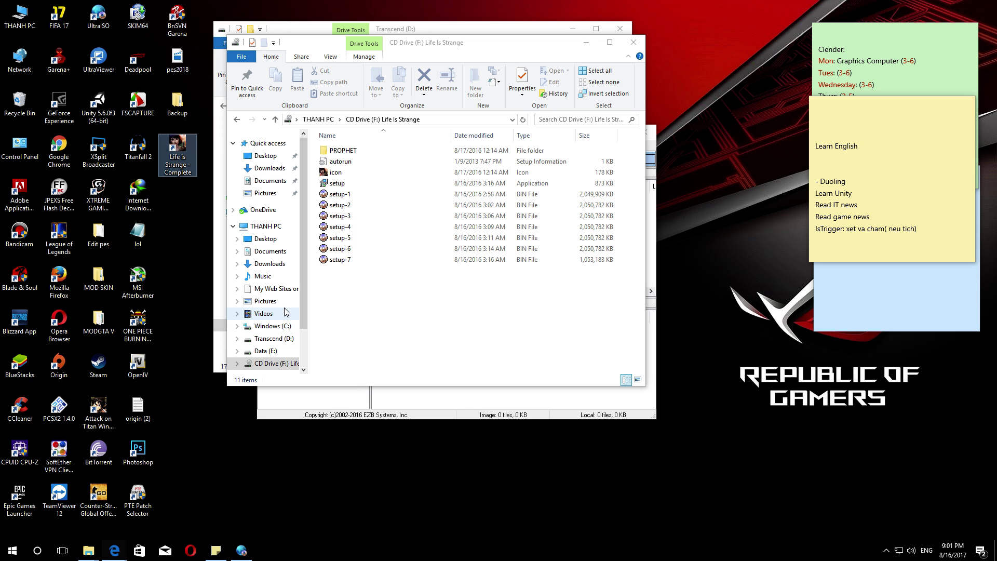
left_click(224, 336)
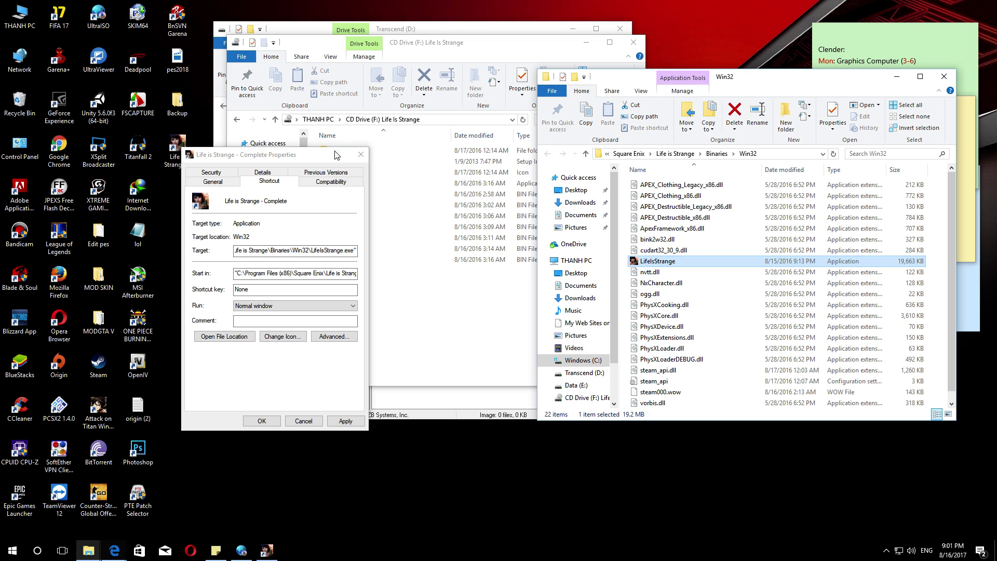
left_click(360, 154)
- Copy the disc's PROPHET\Binaries folder and go up to the installed Life is Strange folder
double_click(360, 151)
left_click(345, 152)
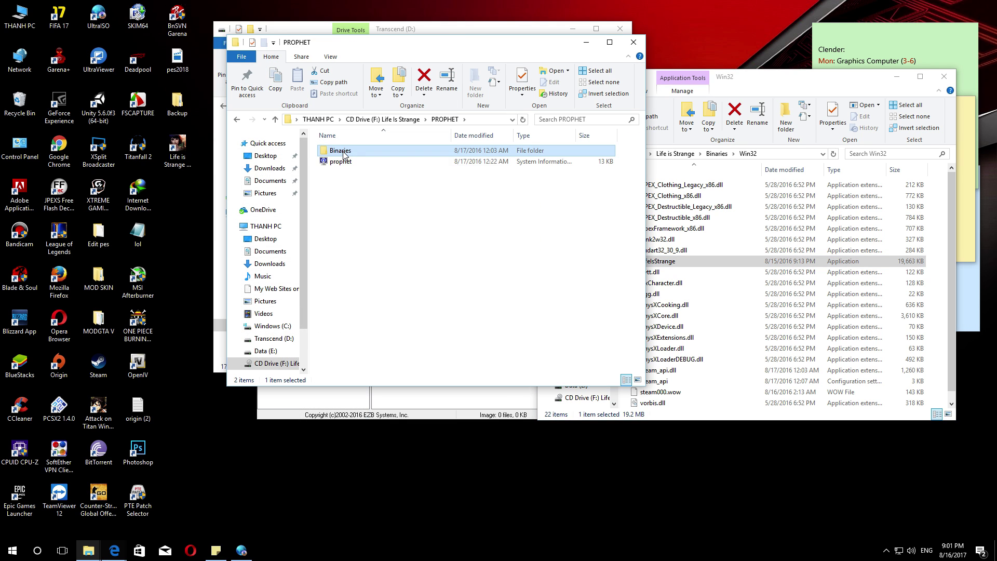
right_click(346, 152)
left_click(369, 353)
left_click(758, 83)
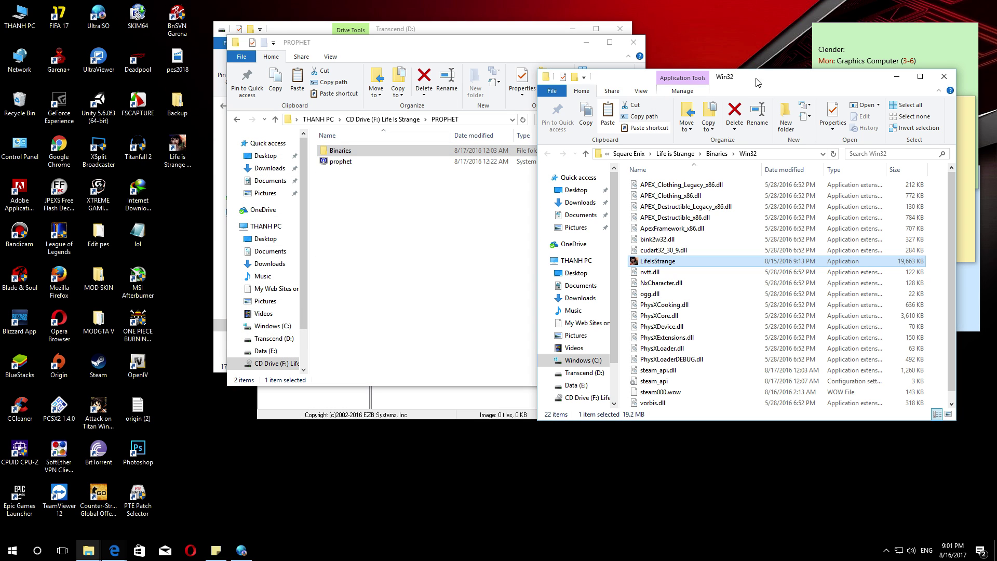
left_click(683, 154)
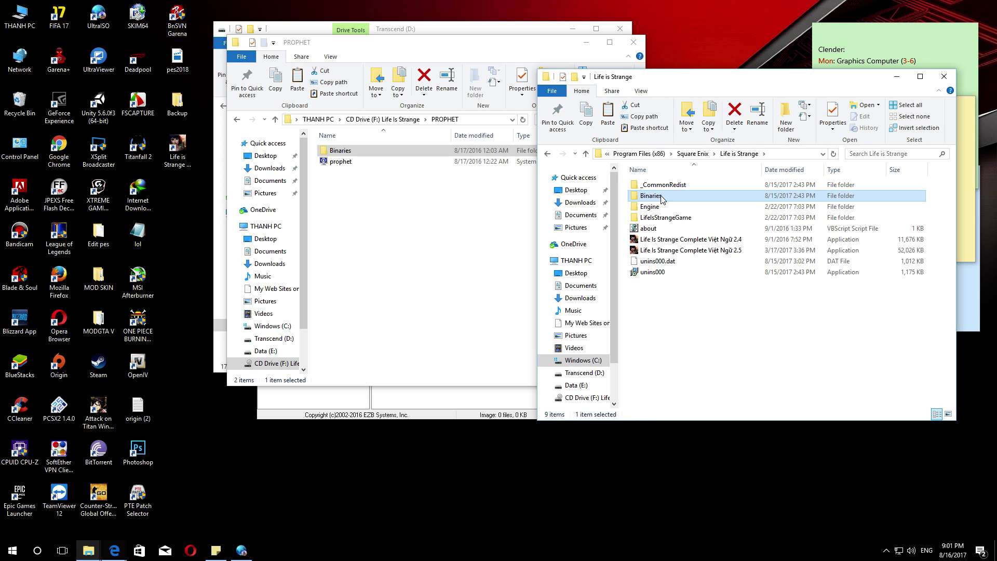
- Attempt pasting the PROPHET files into Life is Strange, skip replacing, and close UltraISO's Virtual Drive dialog
right_click(711, 300)
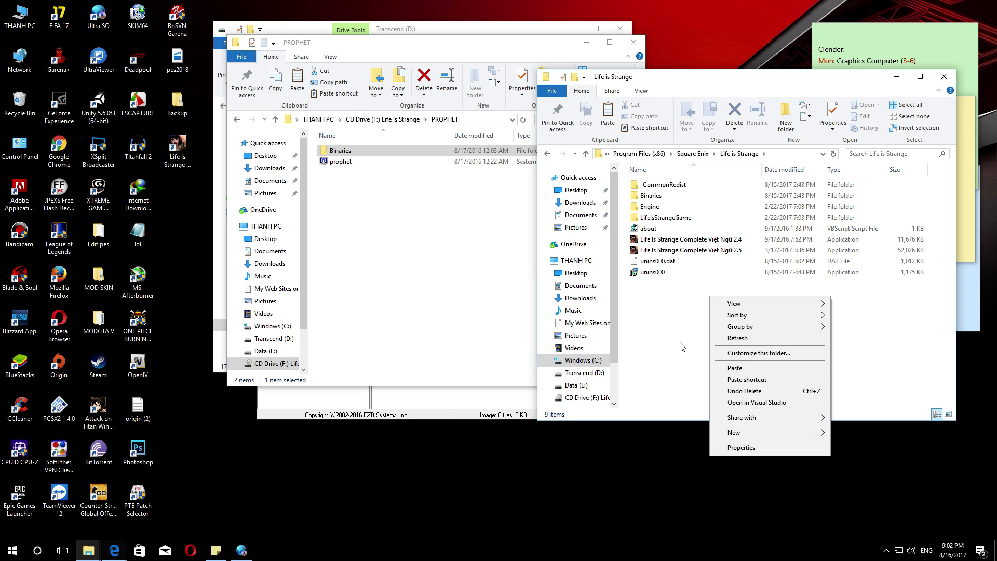
left_click(735, 368)
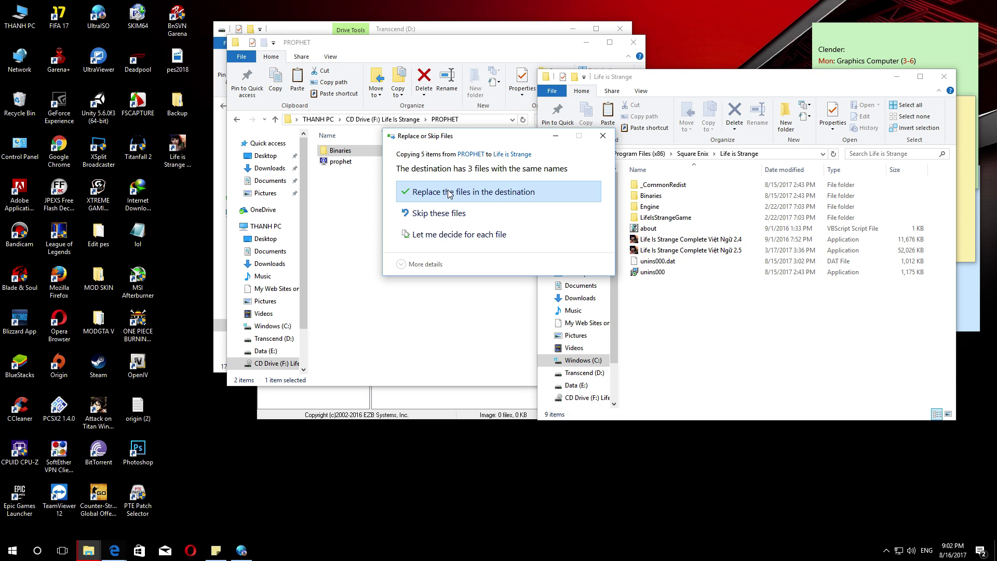
left_click(602, 136)
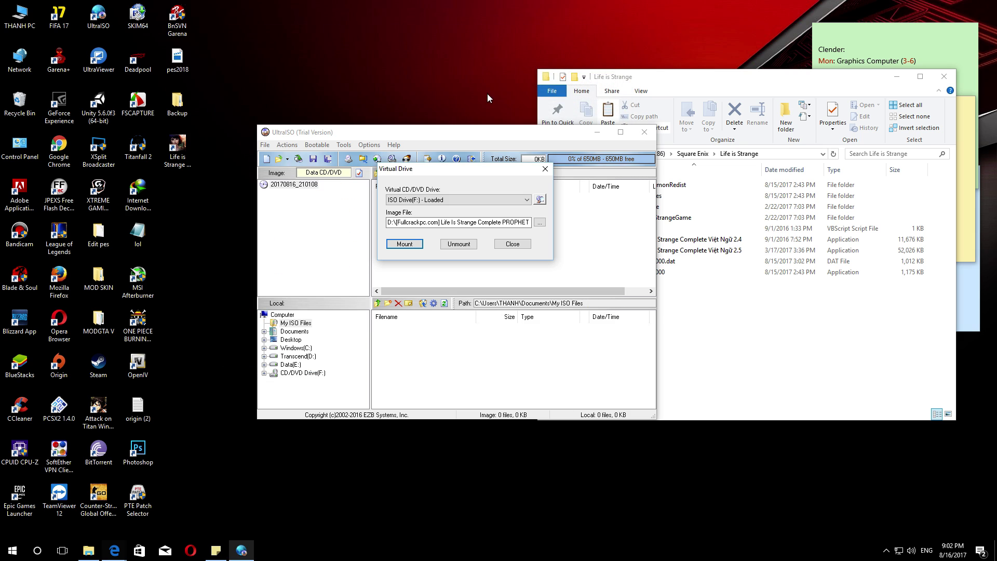
left_click(546, 169)
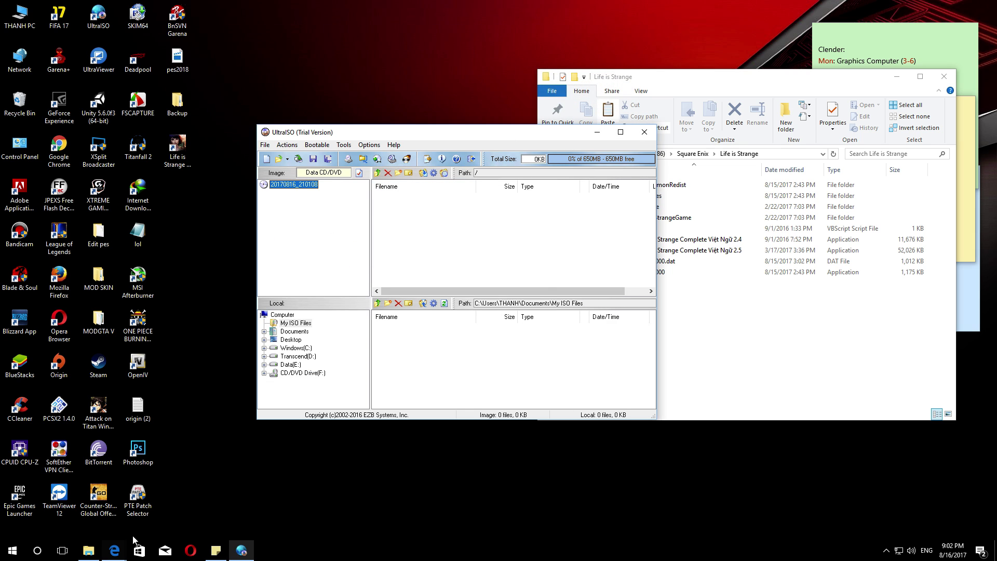
left_click(114, 550)
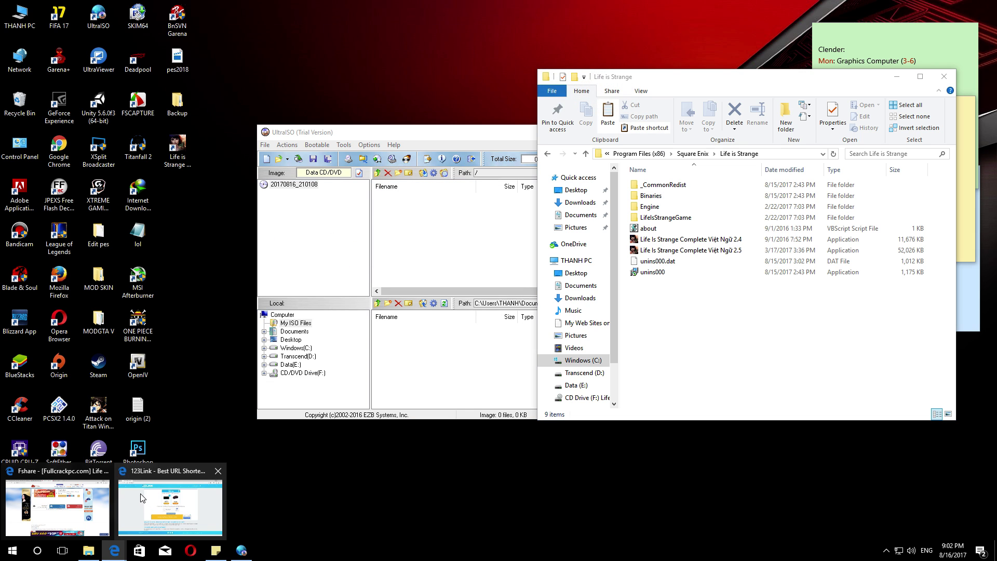
- Close the DHMT.rar tab and review the 4Share game list and Fshare Vietnamese patch folder
left_click(92, 503)
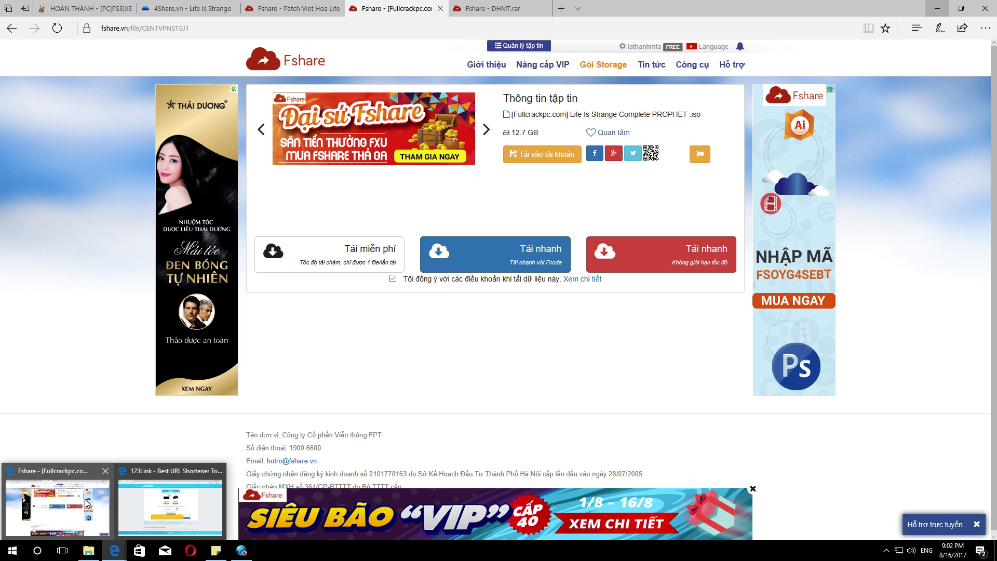
left_click(491, 7)
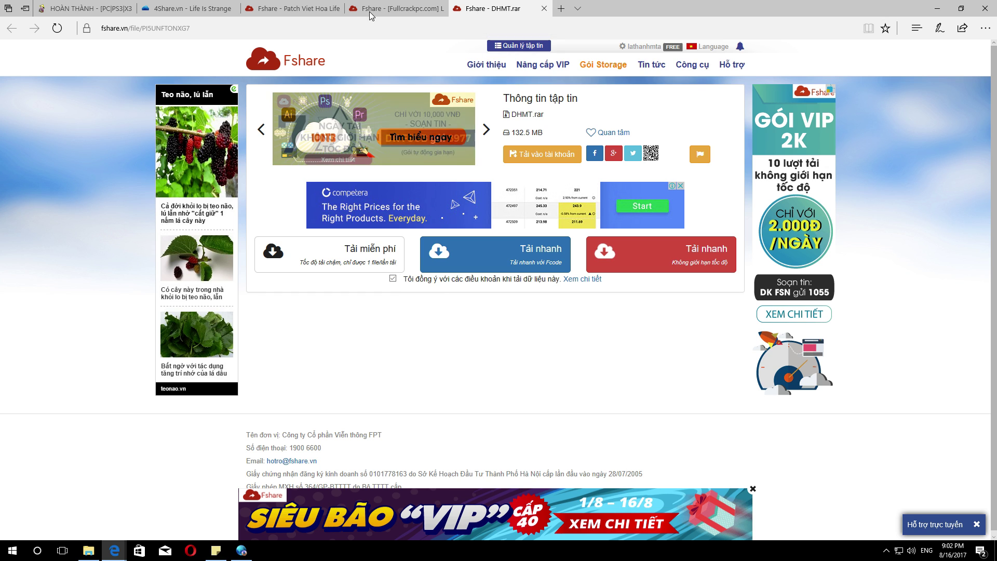
left_click(312, 9)
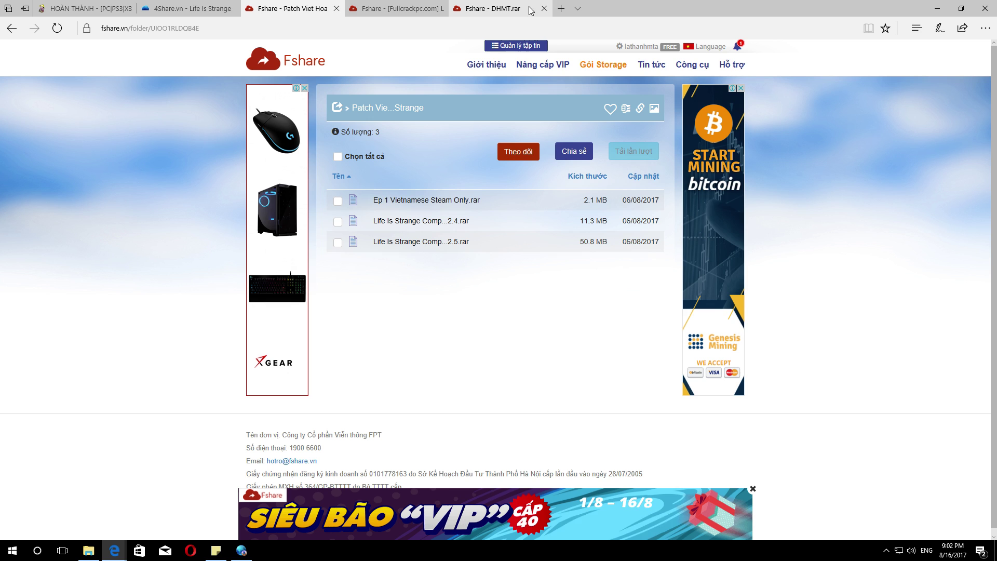
left_click(545, 8)
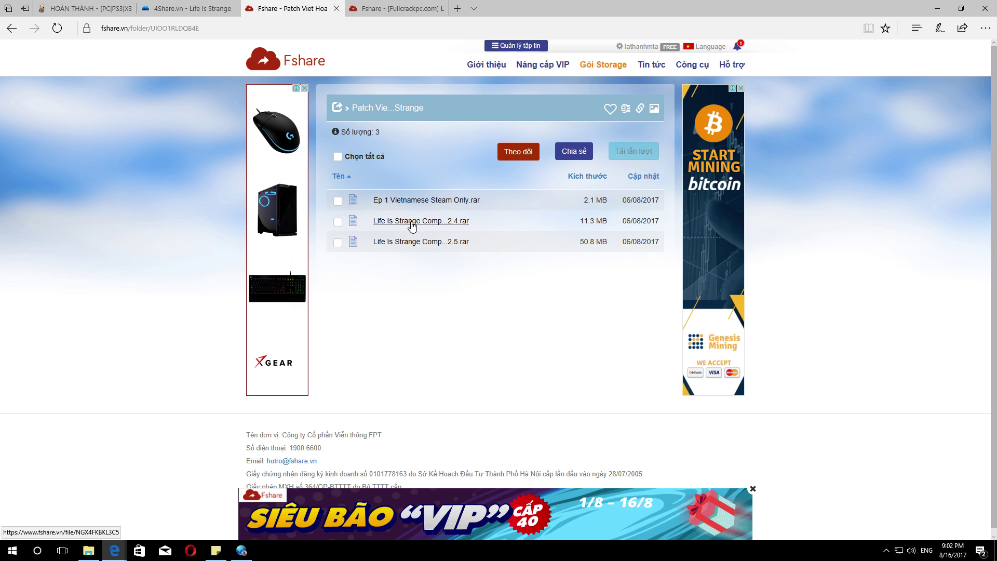
left_click(188, 9)
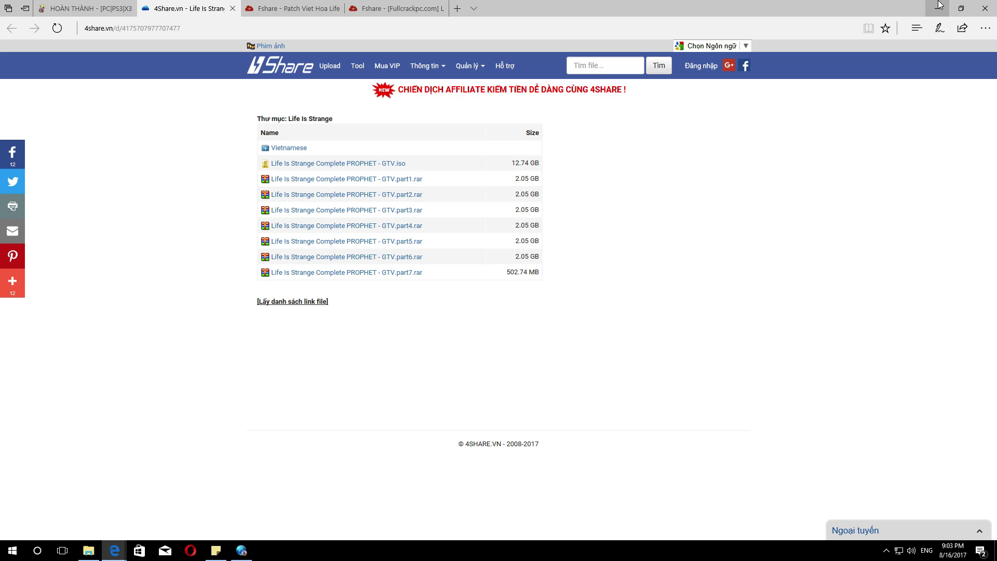
left_click(294, 9)
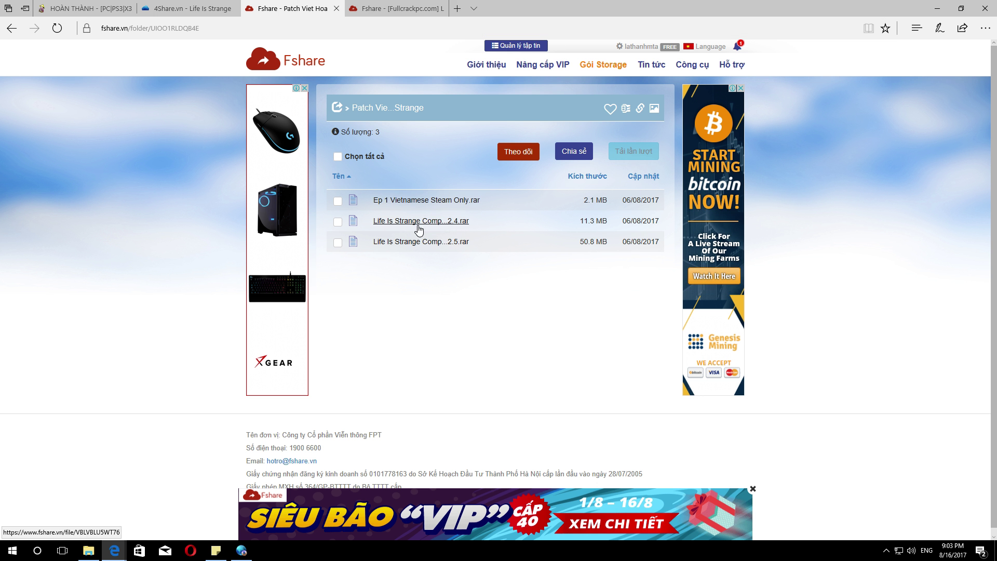
- Minimize Edge and drag the Life is Strange folder window to the left-centre, checking its path
left_click(938, 8)
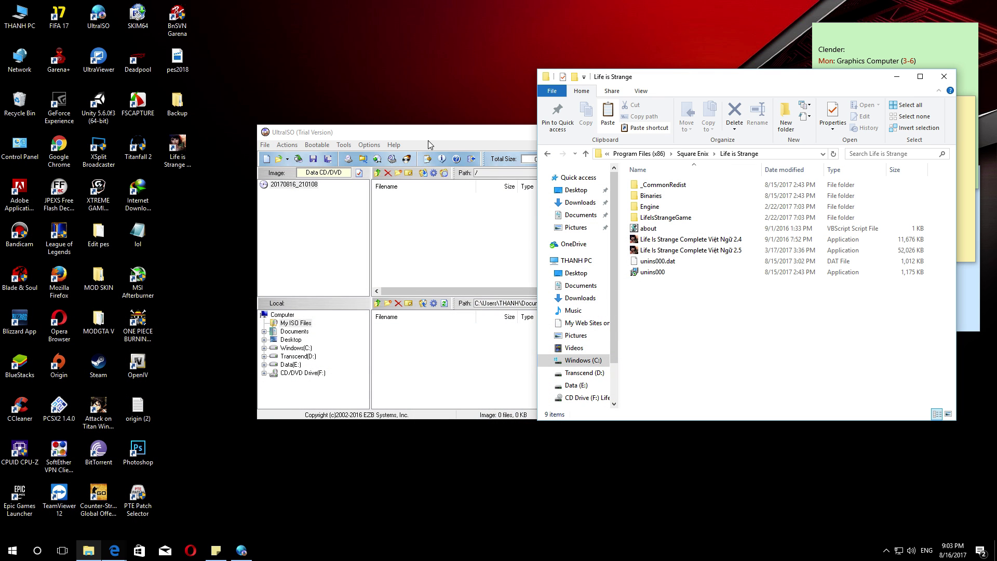
left_click_drag(676, 78, 372, 74)
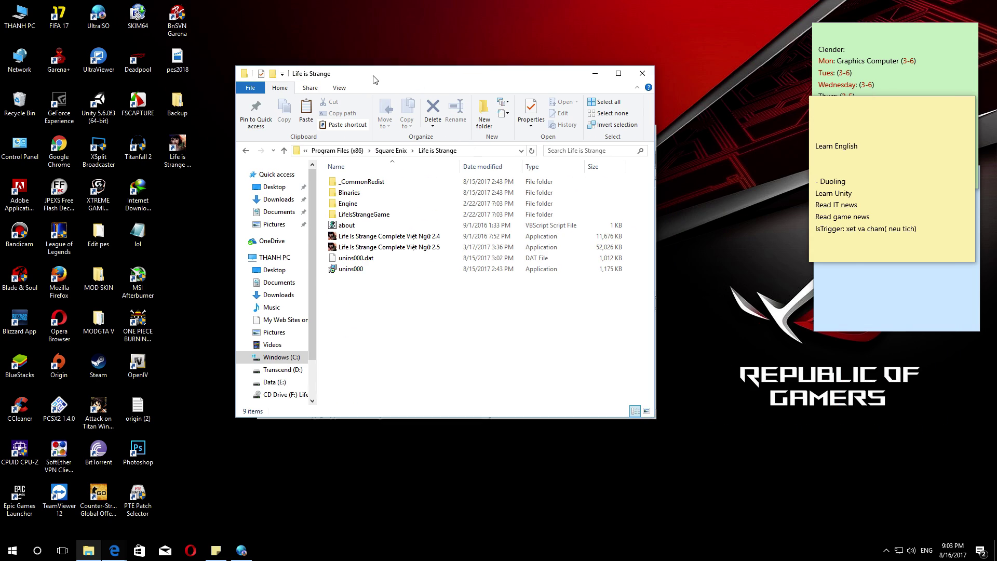
left_click(468, 150)
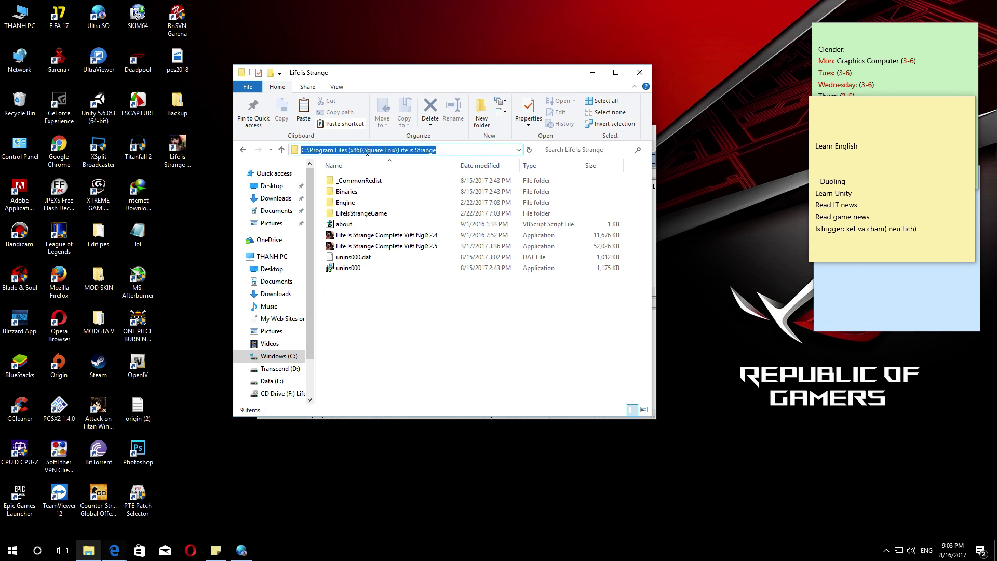
left_click(363, 304)
right_click(350, 302)
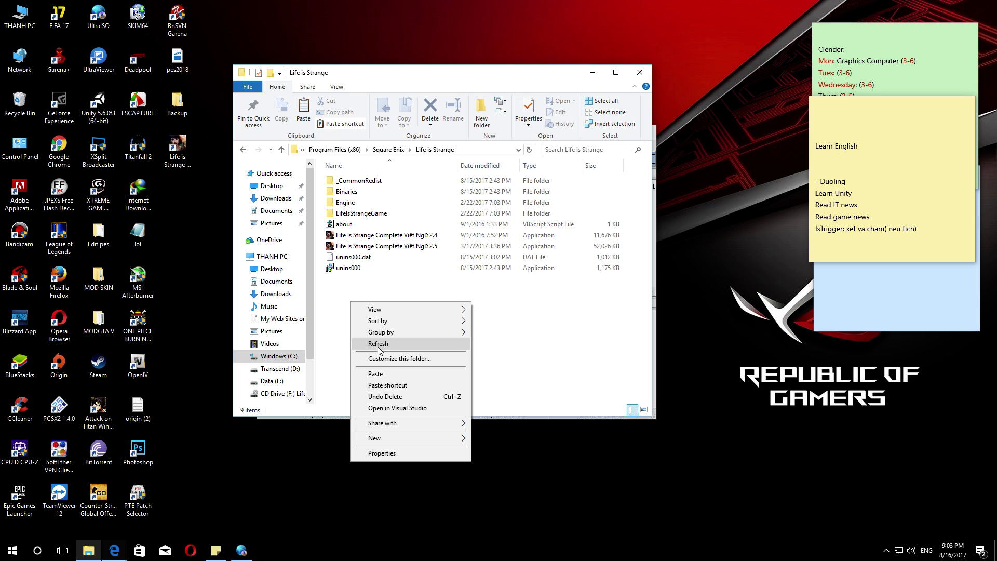
left_click(444, 68)
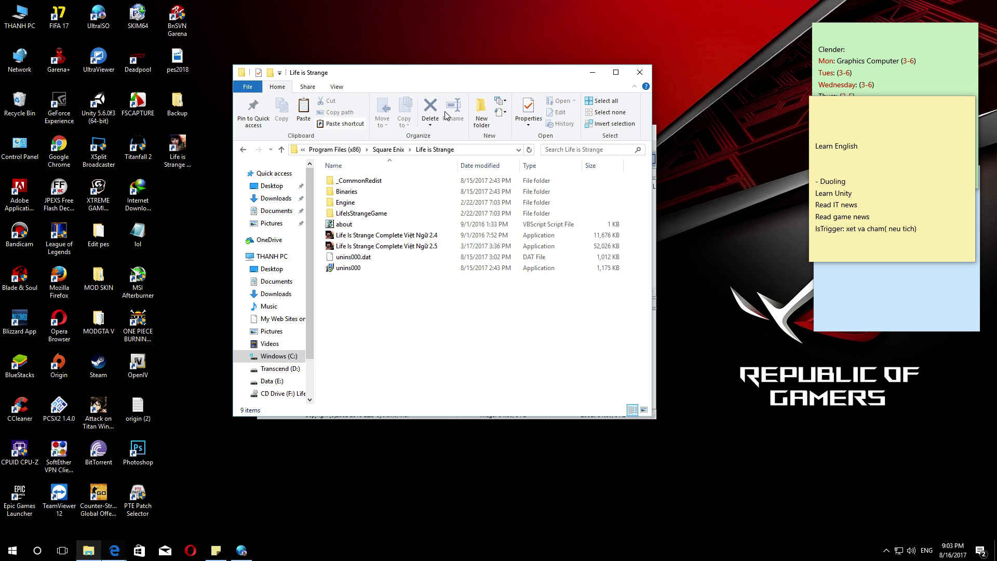
- Run the Việt Ngữ 2.4 patch extractor, enter its password, and close it after the error
left_click(372, 236)
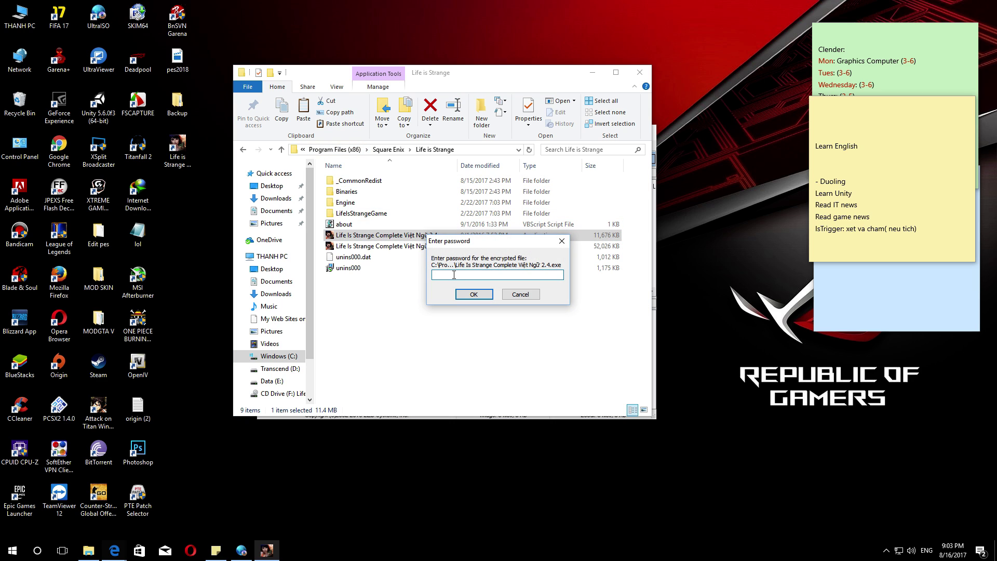
type("1234567890123")
left_click(478, 295)
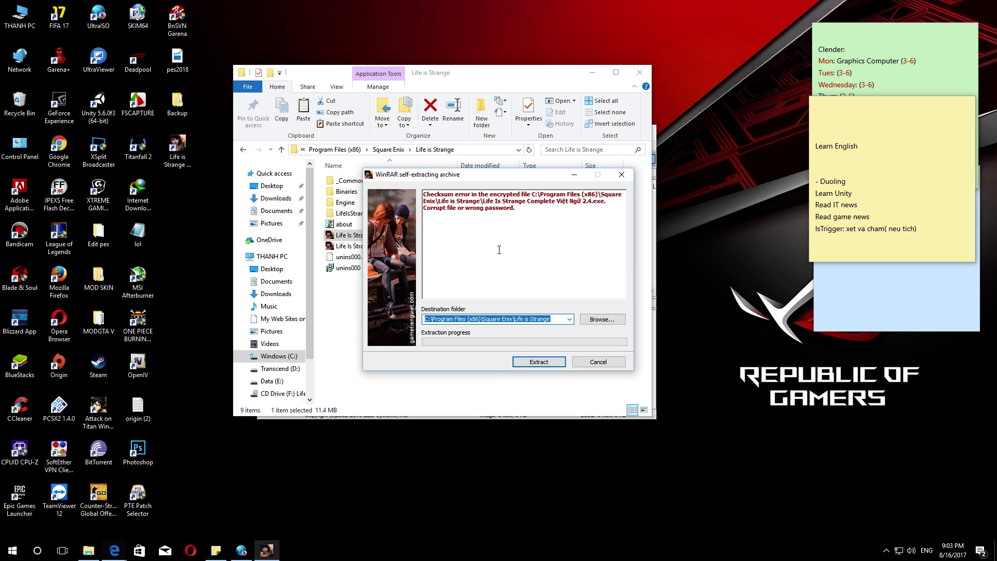
left_click_drag(466, 179, 522, 130)
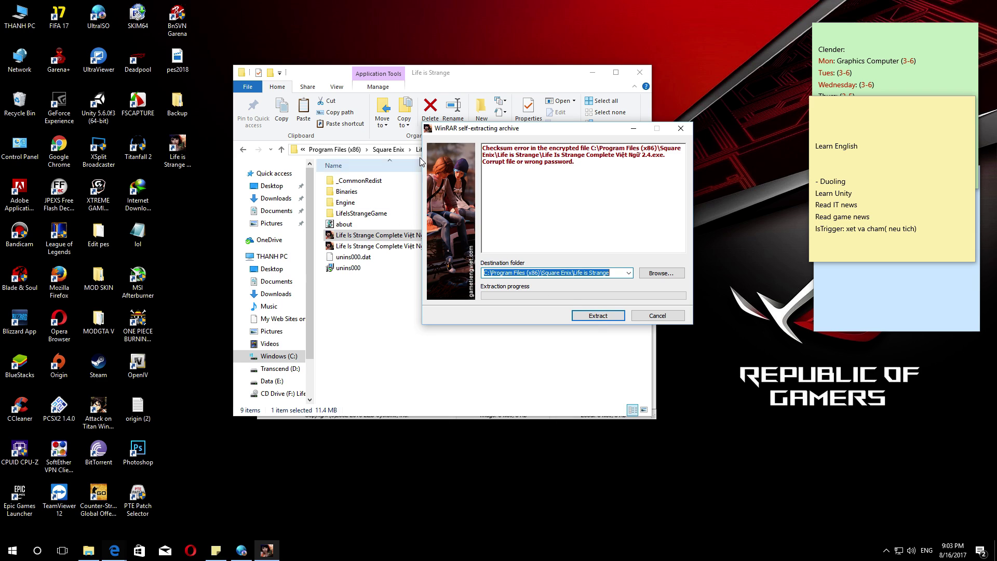
left_click_drag(491, 129, 609, 130)
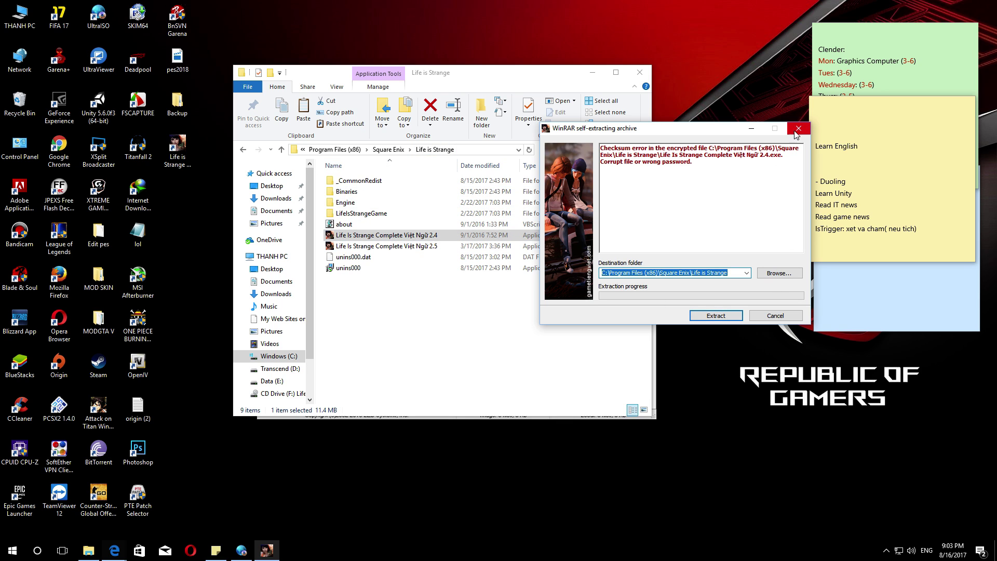
left_click(779, 316)
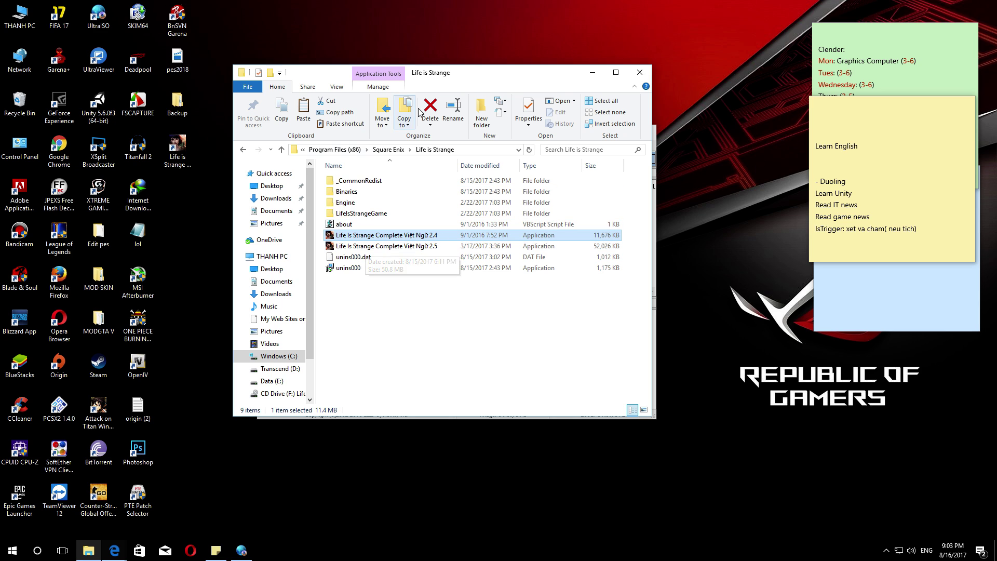
- Move the game folder window aside, close UltraISO, and bring up the GeForce overlay with Alt+Z
left_click_drag(335, 76, 391, 58)
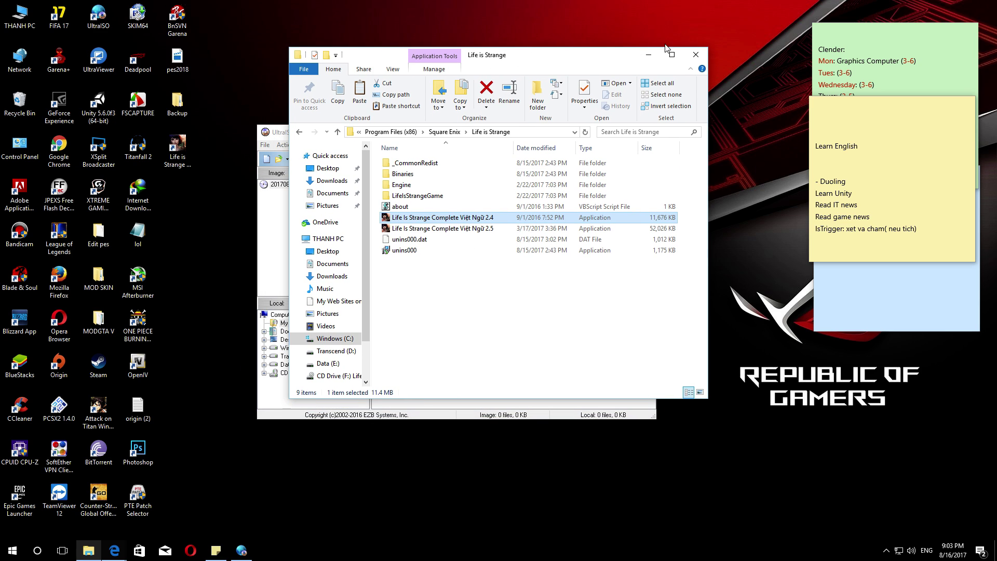
left_click(274, 134)
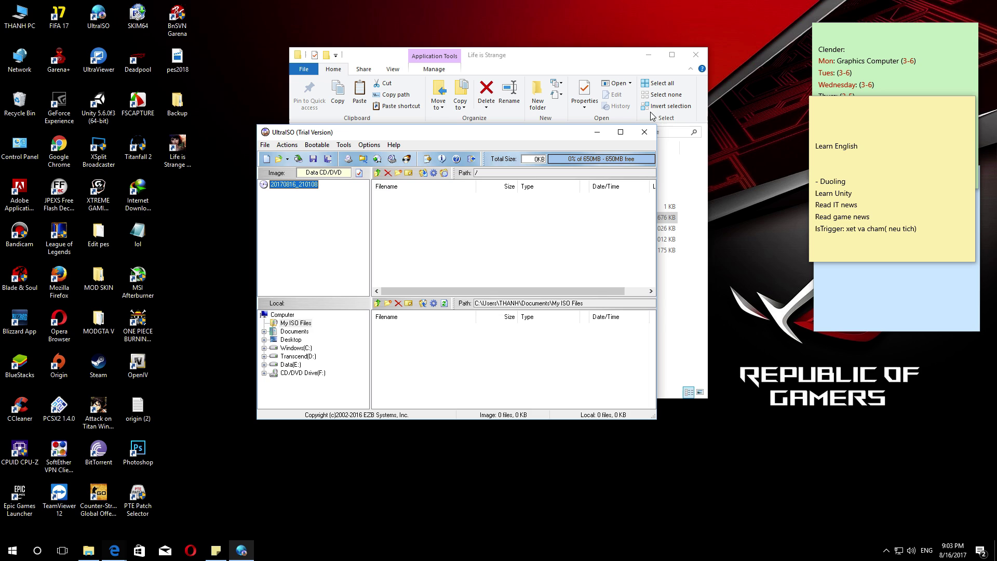
left_click(644, 132)
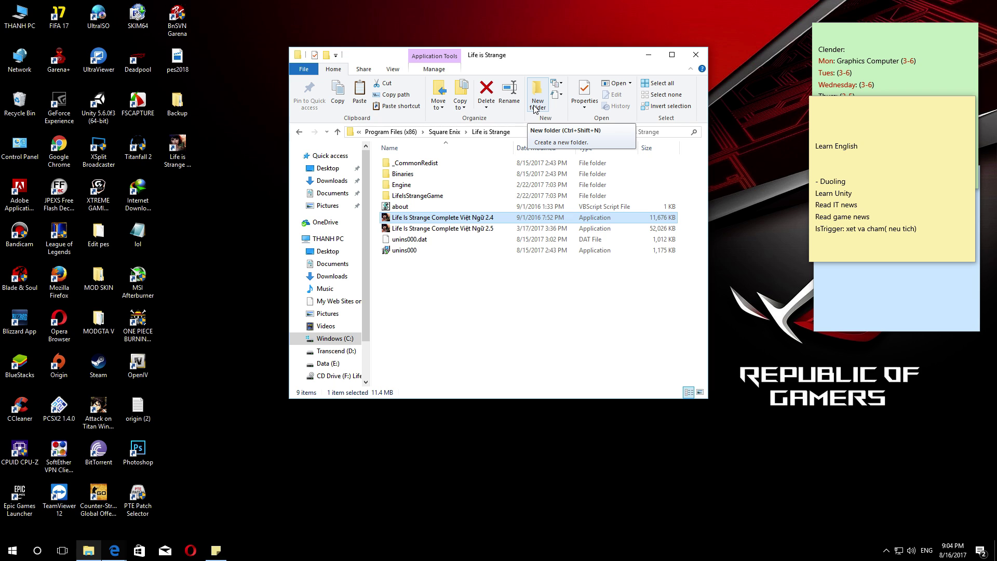
key("alt+z")
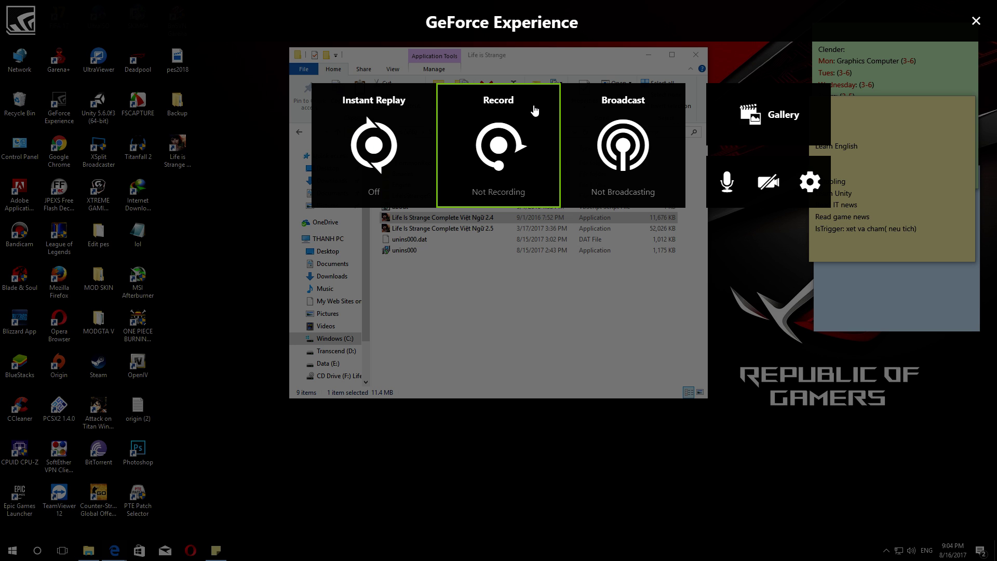